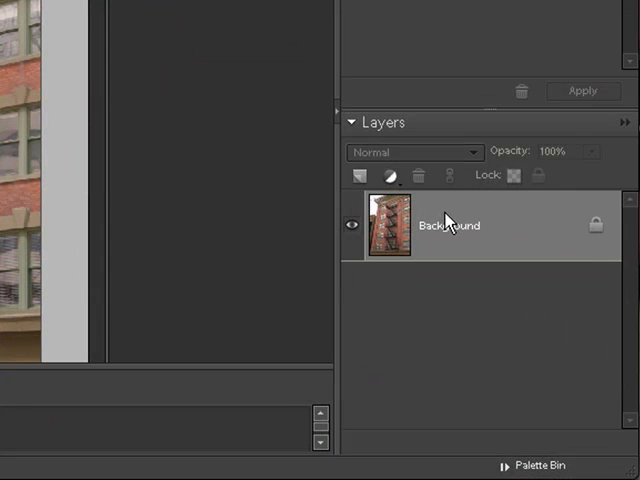
Step: Duplicate the Background layer as 'Background copy' and turn off the original's visibility
right_click(445, 220)
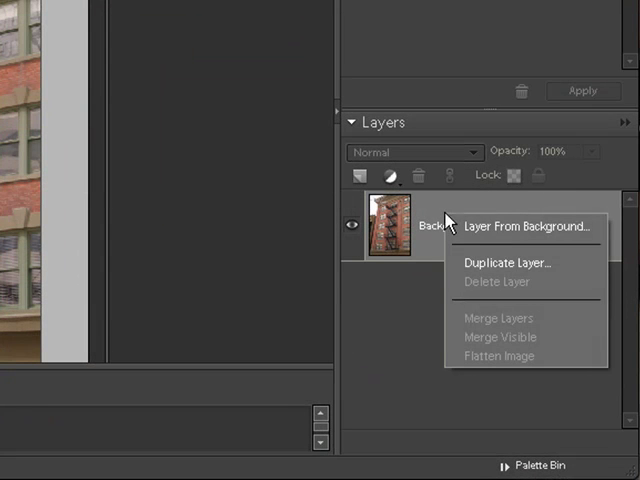
click(462, 264)
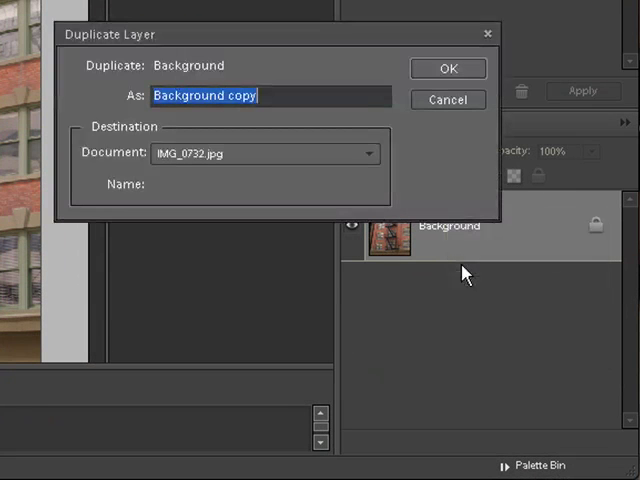
click(442, 66)
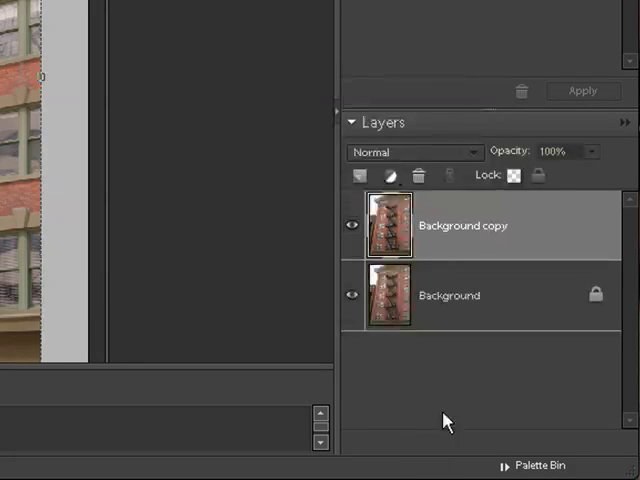
click(352, 295)
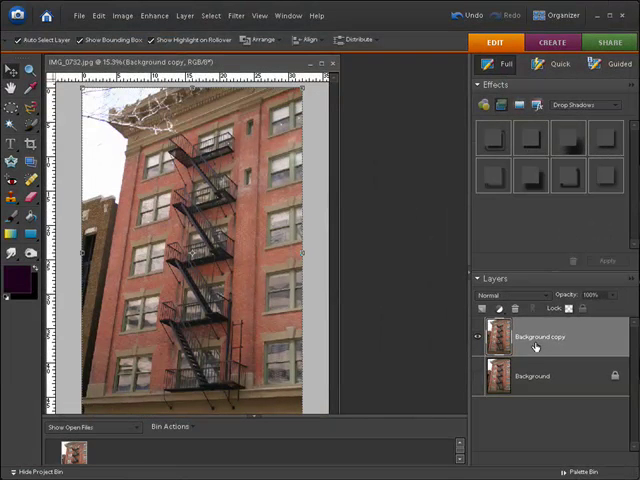
scroll(190, 263, up, 2)
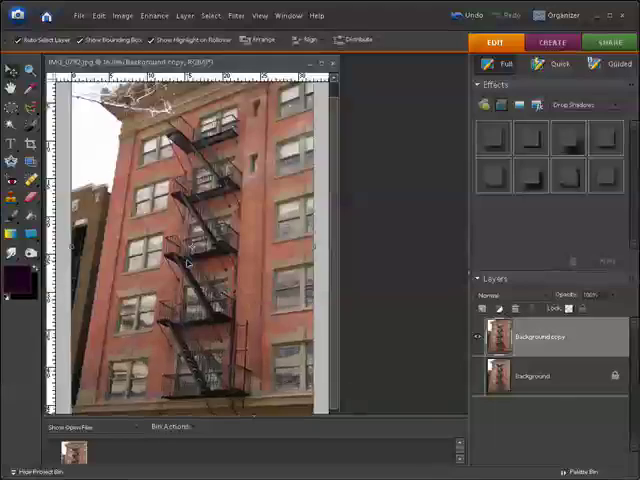
scroll(193, 263, up, 1)
scroll(195, 240, up, 2)
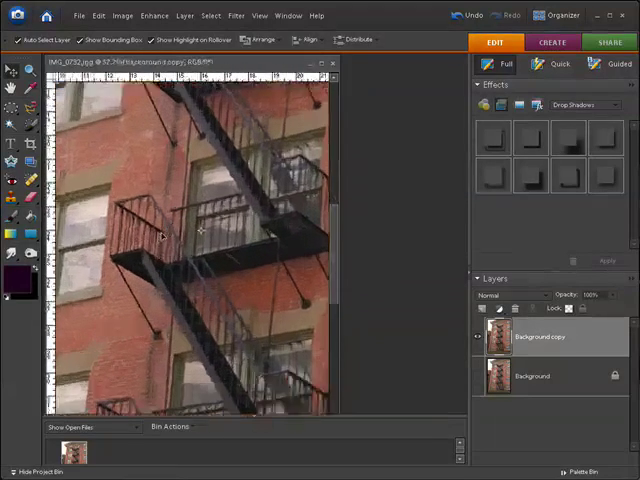
scroll(197, 220, up, 1)
scroll(198, 205, up, 2)
scroll(140, 207, up, 2)
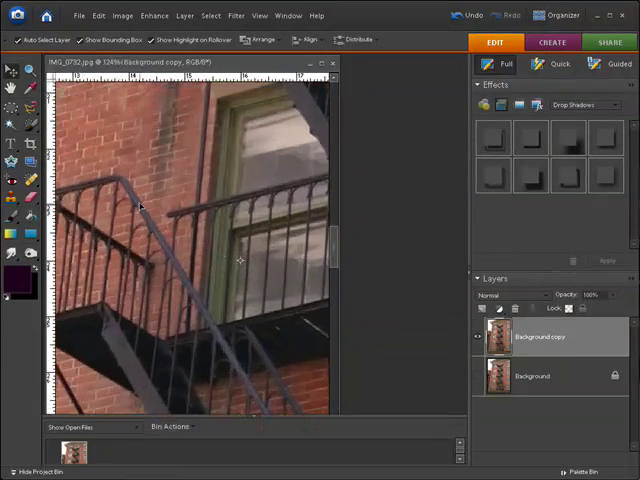
scroll(148, 210, up, 1)
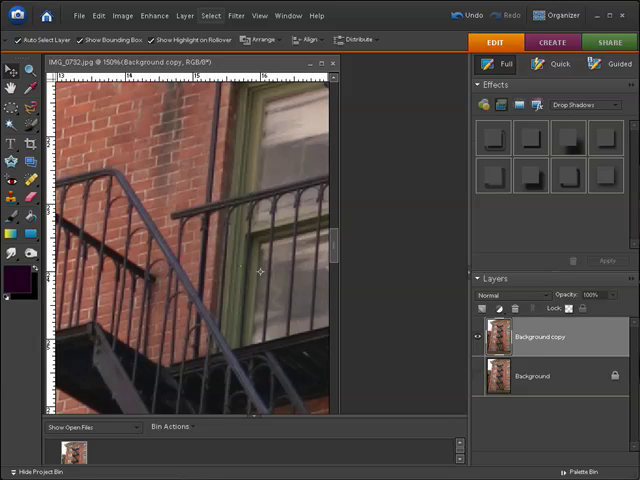
Step: Open Enhance > Unsharp Mask, move the dialog aside, and settle Amount at 57%
click(142, 17)
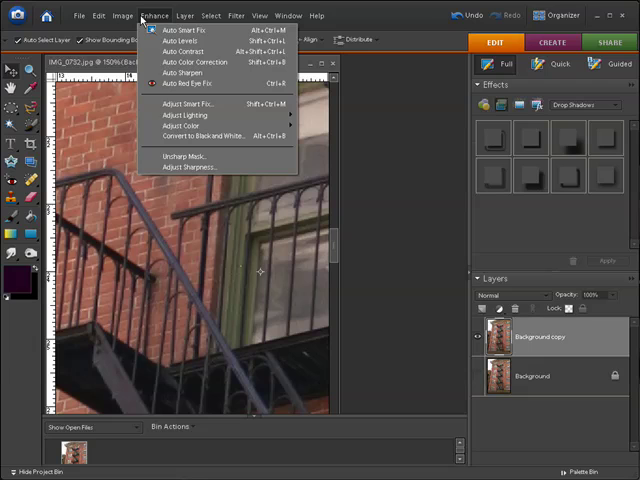
click(155, 160)
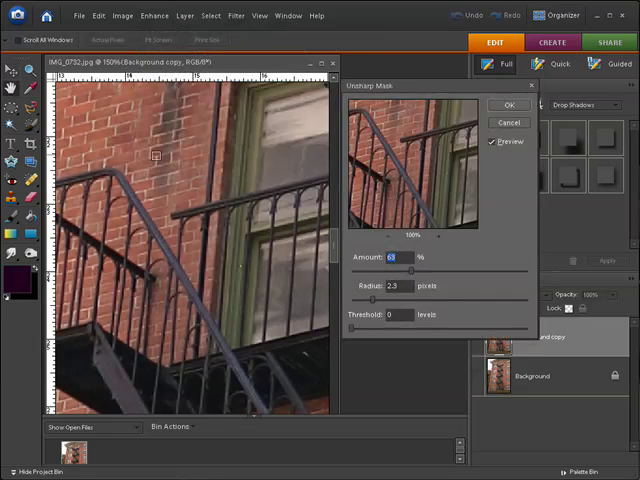
drag(459, 89, 382, 96)
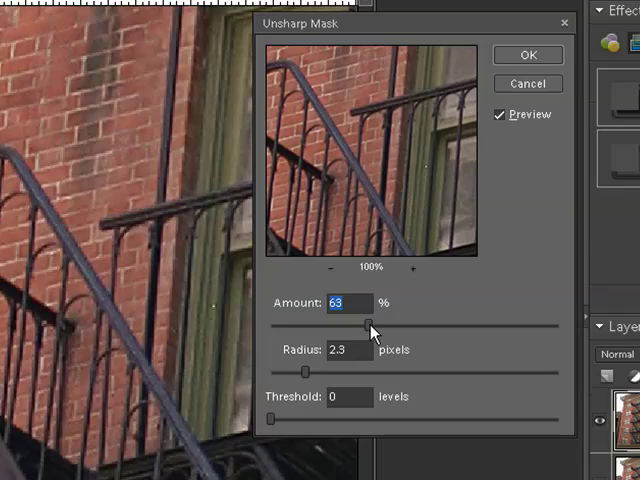
mouse_move(369, 326)
mouse_down()
mouse_move(511, 337)
mouse_move(541, 330)
mouse_up()
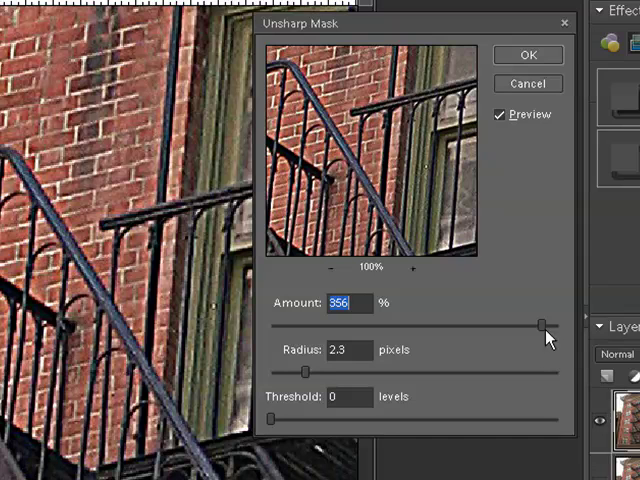
mouse_move(543, 333)
mouse_down()
mouse_move(433, 347)
mouse_move(363, 344)
mouse_up()
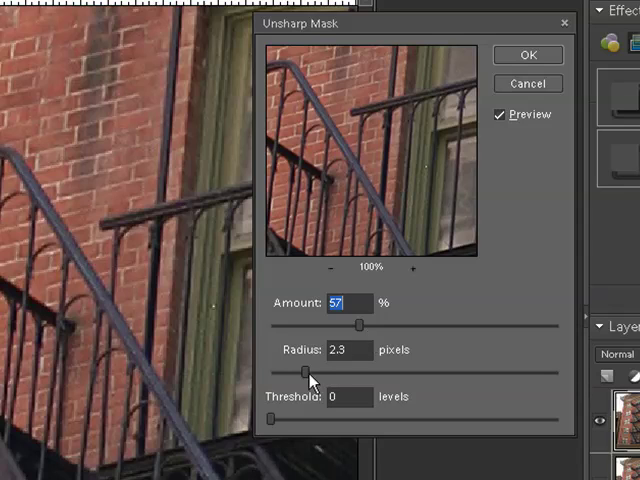
Step: Set Unsharp Mask Radius to 3.4 pixels, trying Threshold at 146 before returning it to 0
mouse_move(305, 369)
mouse_down()
mouse_move(536, 370)
mouse_move(379, 356)
mouse_move(370, 372)
mouse_move(321, 372)
mouse_move(330, 372)
mouse_up()
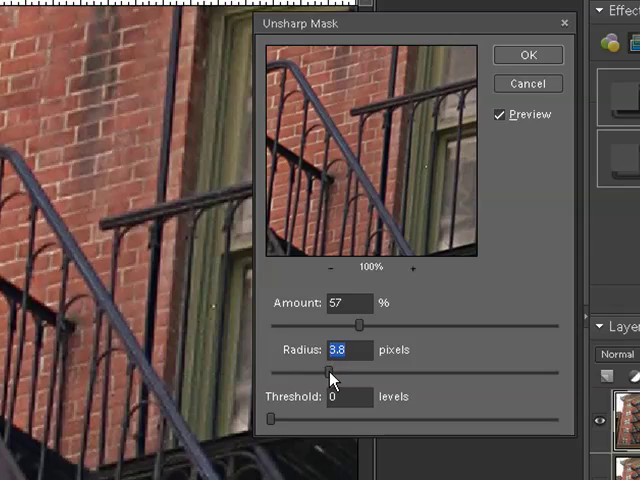
drag(330, 372, 323, 373)
drag(271, 419, 418, 420)
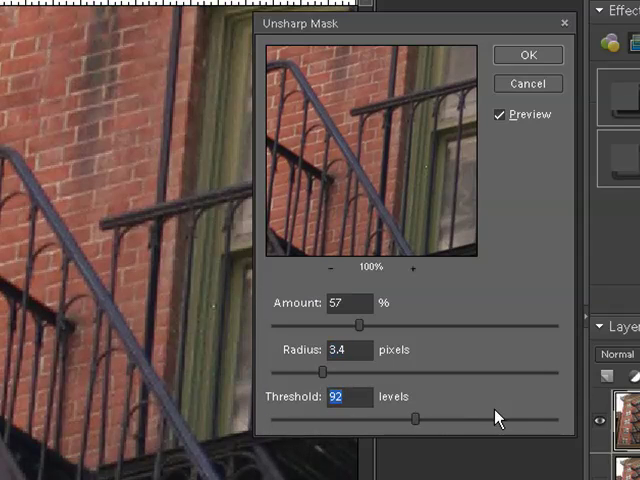
drag(430, 427, 503, 427)
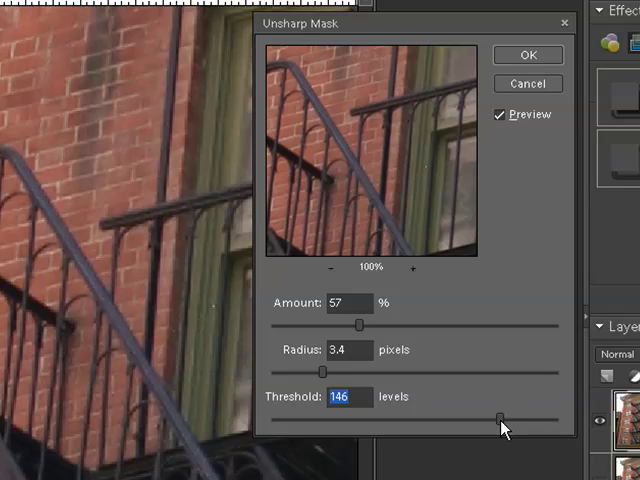
mouse_move(503, 428)
mouse_down()
mouse_move(289, 420)
mouse_move(547, 417)
mouse_move(480, 426)
mouse_move(266, 430)
mouse_up()
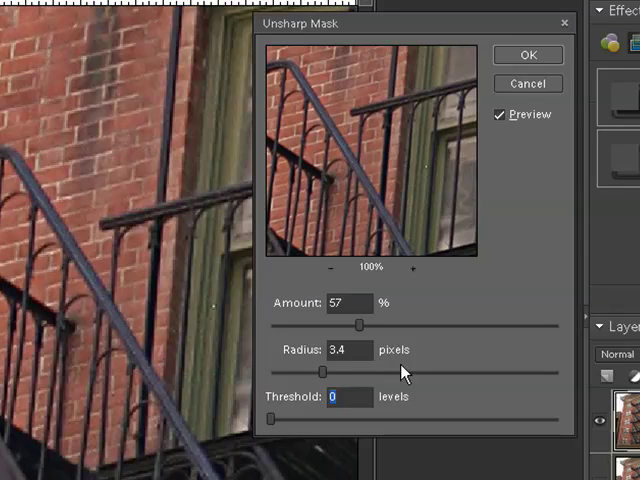
Step: Compare preview on and off, then apply Unsharp Mask at 57%, 3.4 pixels, threshold 0
click(500, 115)
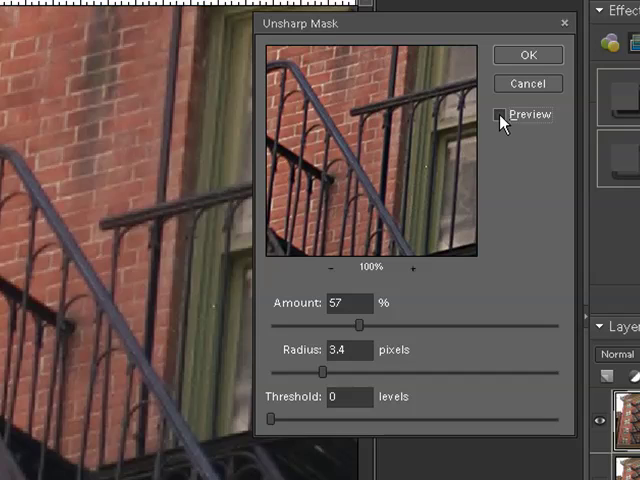
click(500, 115)
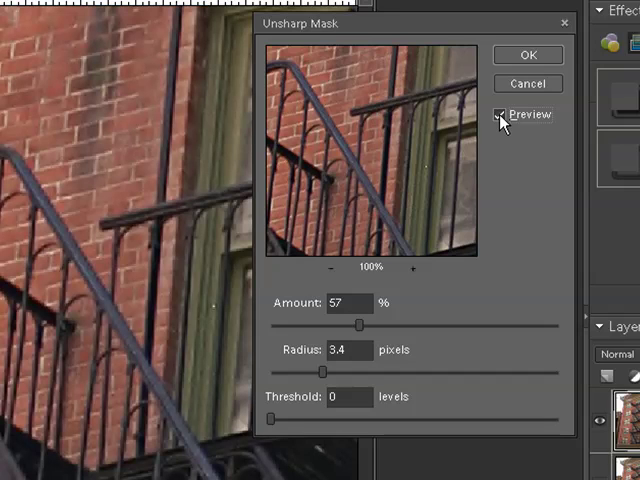
click(500, 115)
click(500, 115)
click(529, 58)
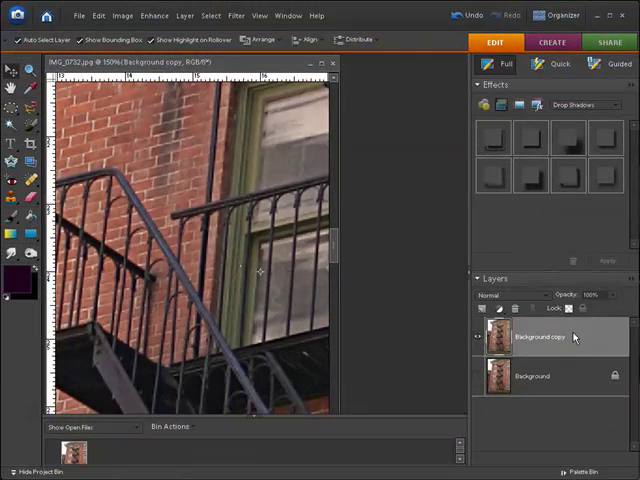
scroll(200, 172, down, 1)
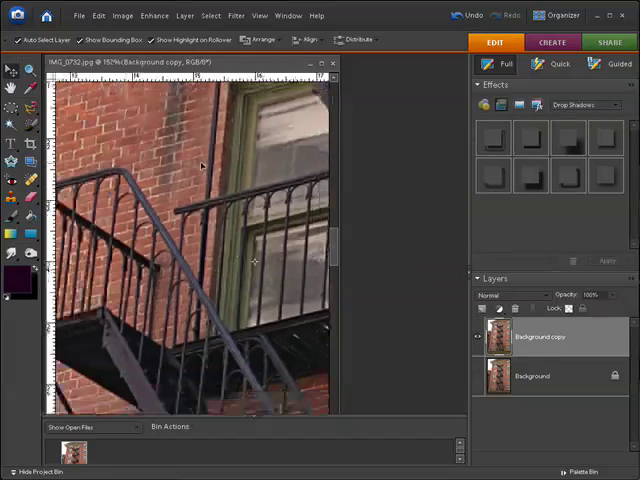
scroll(198, 172, down, 2)
scroll(195, 172, down, 2)
scroll(195, 172, down, 2)
scroll(195, 173, down, 2)
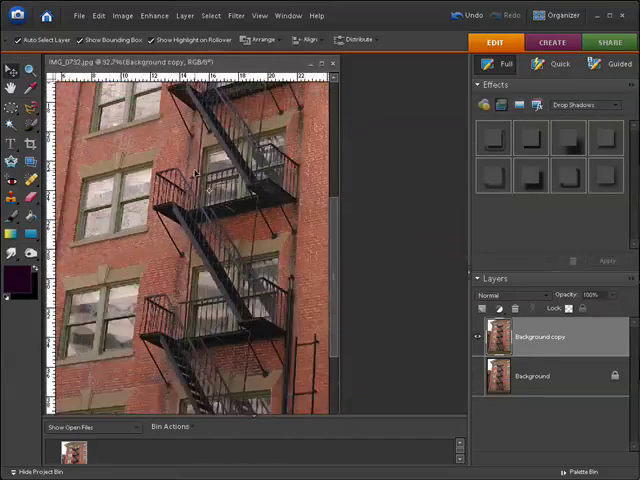
scroll(196, 174, down, 2)
scroll(196, 175, down, 2)
scroll(196, 175, down, 1)
scroll(196, 175, down, 1)
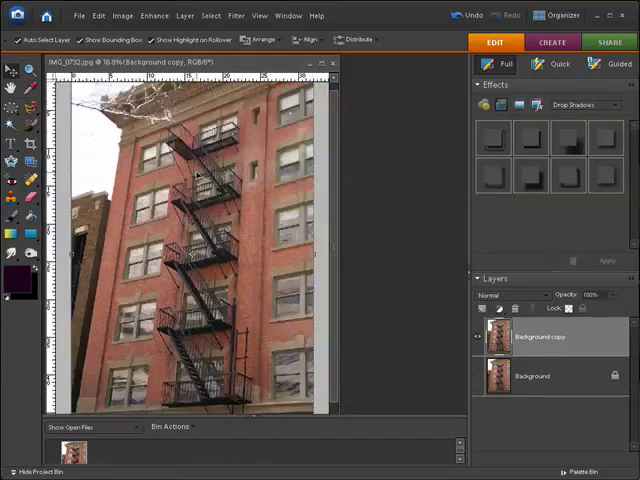
scroll(196, 175, down, 1)
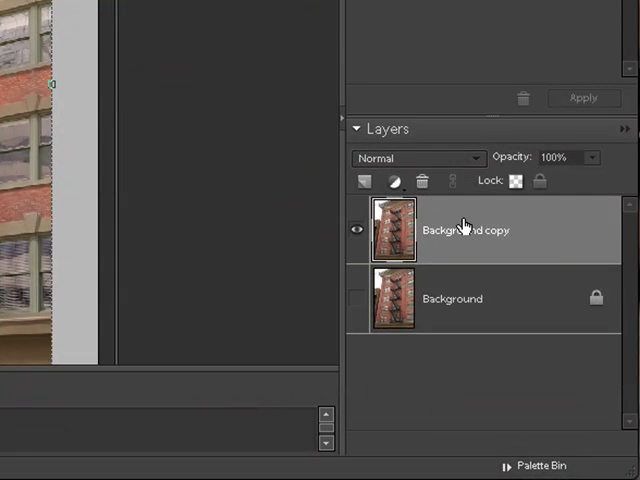
Step: Duplicate the sharpened Background copy layer to create Background copy 2
right_click(477, 247)
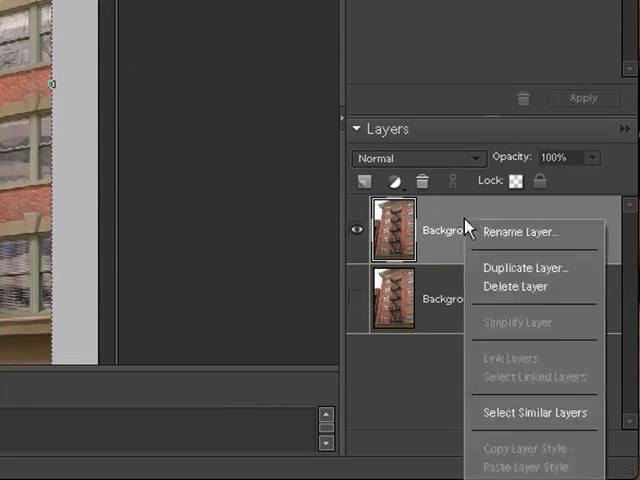
click(501, 270)
click(454, 80)
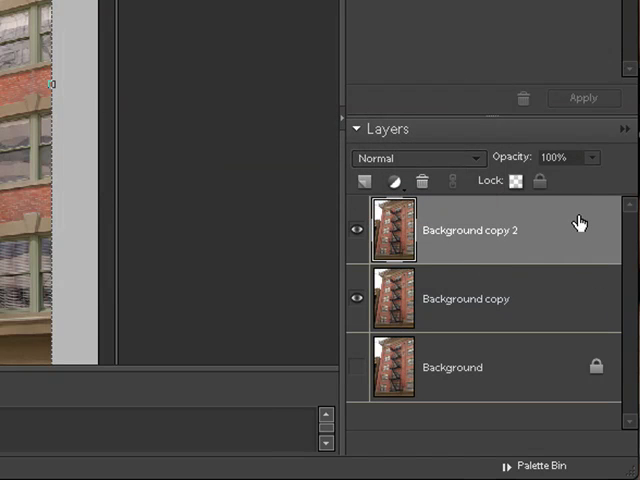
Step: Give Background copy 2 the Soft Light blend mode at 84% opacity
click(476, 160)
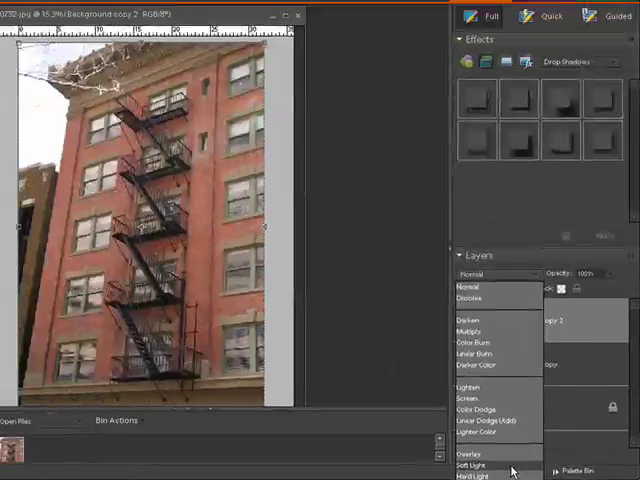
click(440, 457)
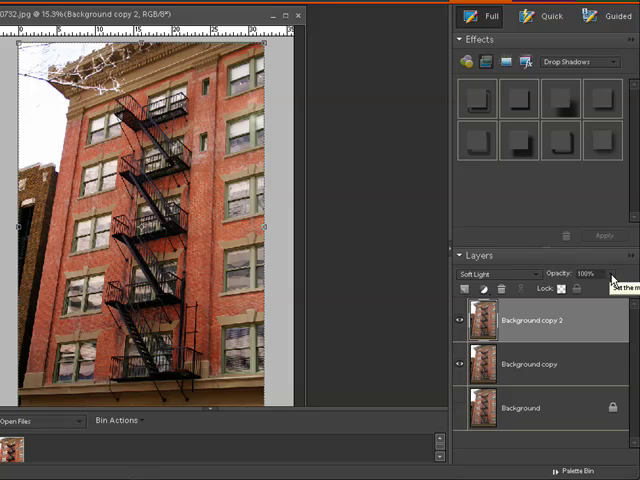
mouse_move(613, 280)
mouse_down()
mouse_move(611, 293)
mouse_move(550, 291)
mouse_move(600, 291)
mouse_up()
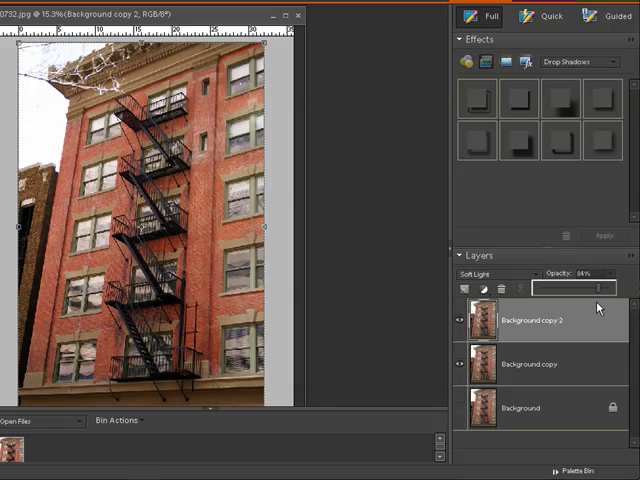
click(601, 318)
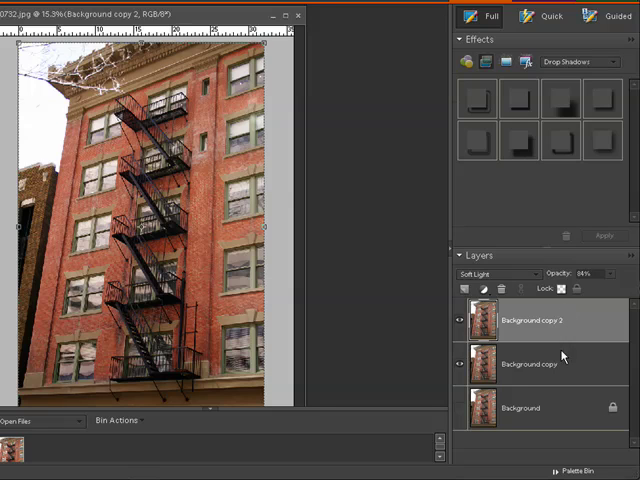
Step: Select Background copy together with Background copy 2 and merge the two layers
ctrl+click(565, 357)
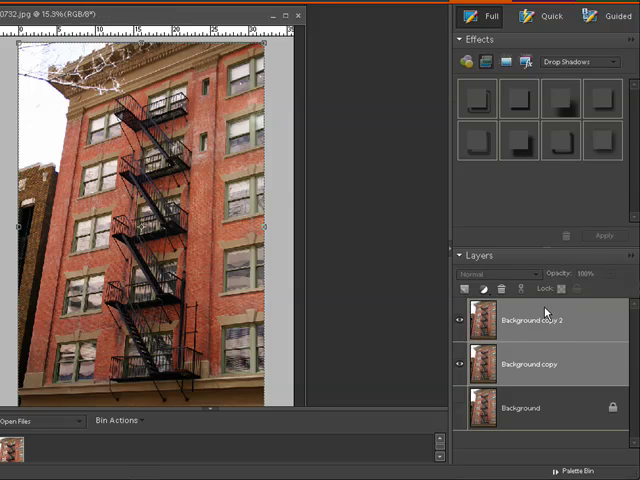
right_click(512, 337)
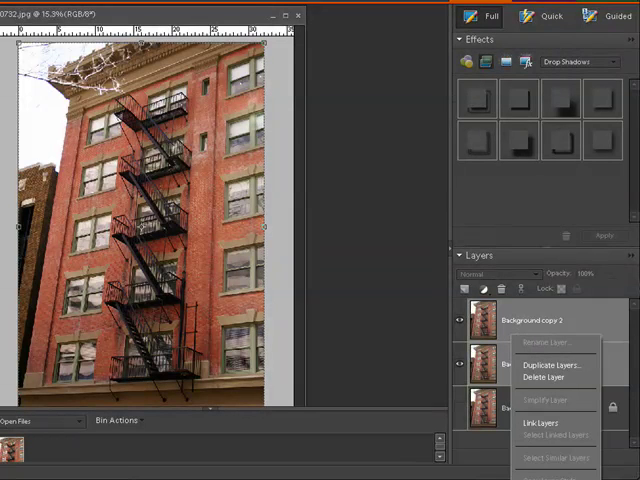
click(555, 478)
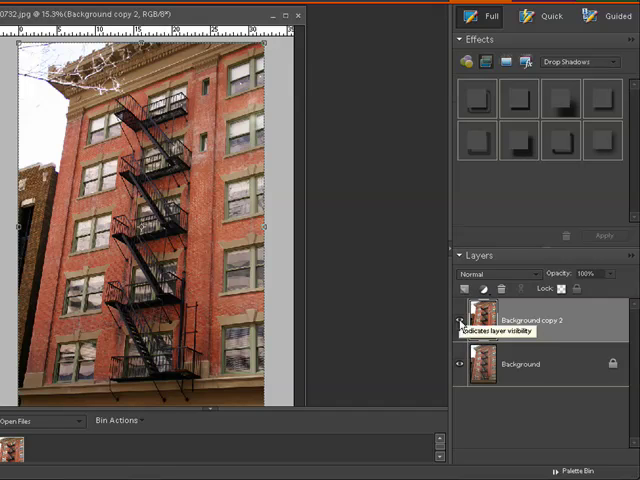
click(460, 322)
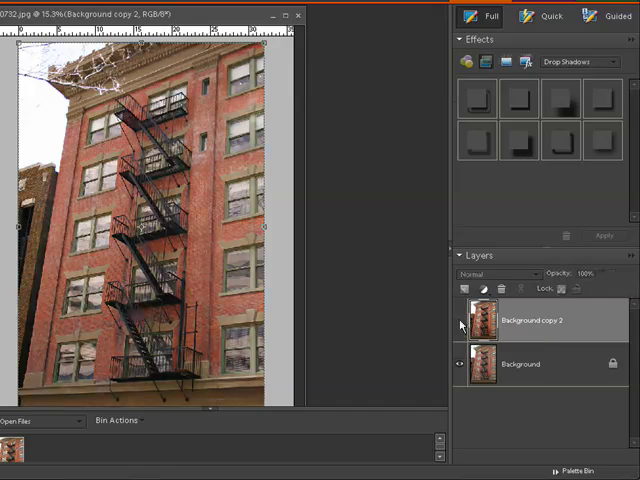
click(460, 323)
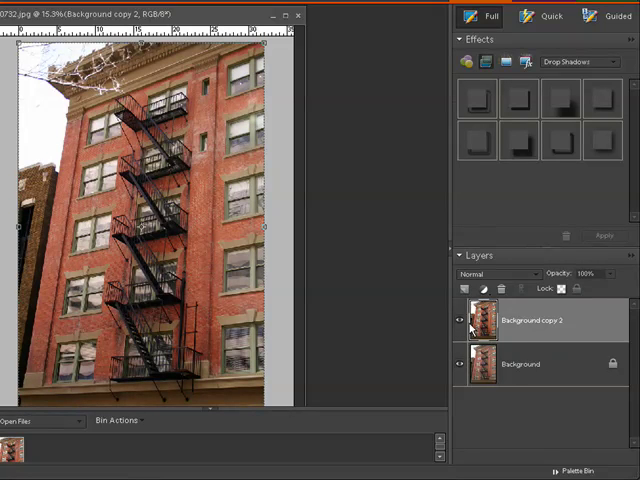
click(460, 322)
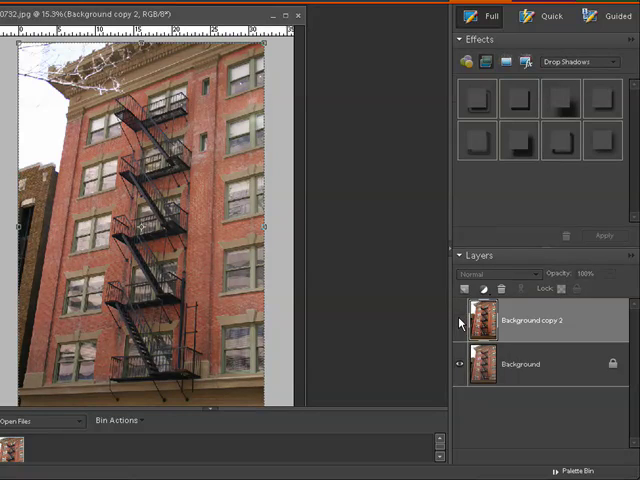
click(460, 322)
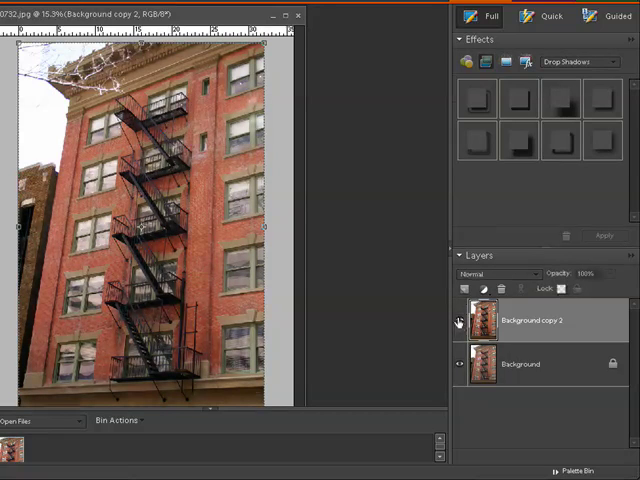